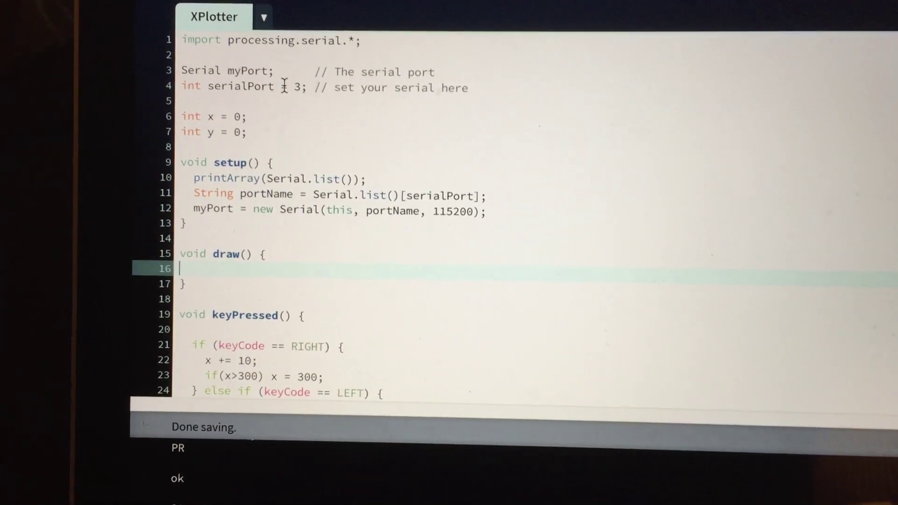
- Run the XPlotter sketch and highlight the setup code opening serial port 3 at 115200 baud
{"action": "left_click", "coordinate": [193, 10]}
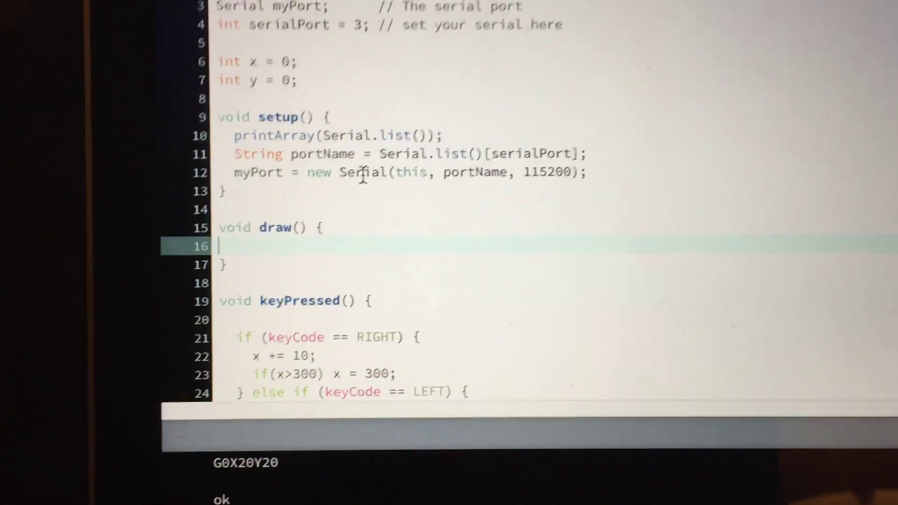
{"action": "left_click_drag", "start_coordinate": [290, 203], "coordinate": [233, 152]}
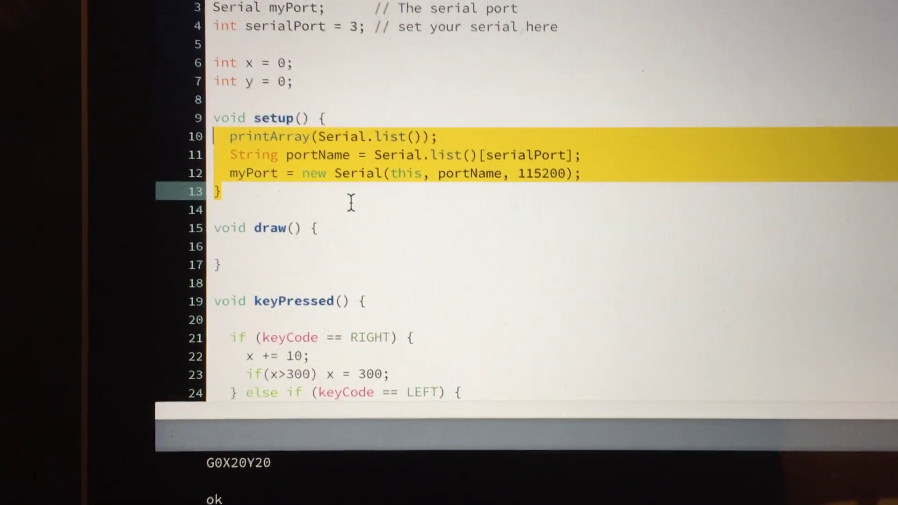
{"action": "left_click", "coordinate": [298, 270]}
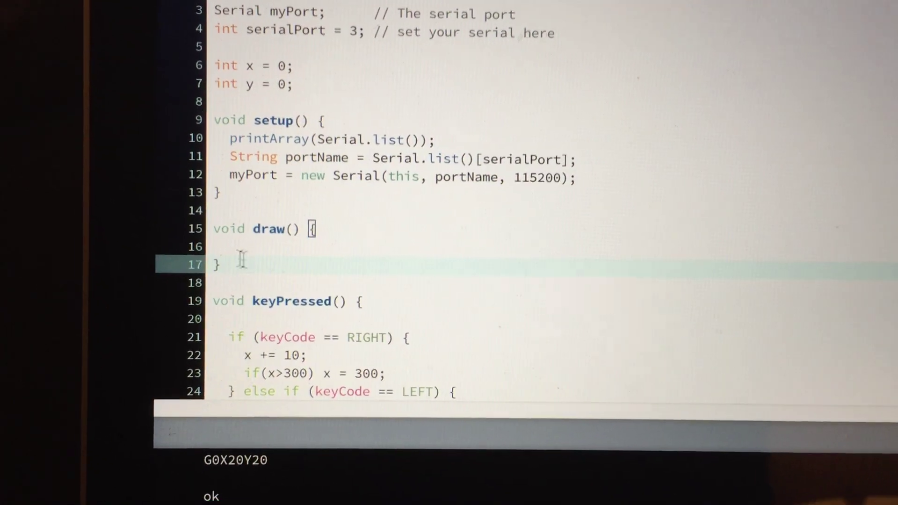
{"action": "left_click_drag", "start_coordinate": [298, 270], "coordinate": [209, 238]}
{"action": "scroll", "coordinate": [375, 254], "scroll_direction": "down", "scroll_amount": 1}
{"action": "scroll", "coordinate": [375, 255], "scroll_direction": "down", "scroll_amount": 2}
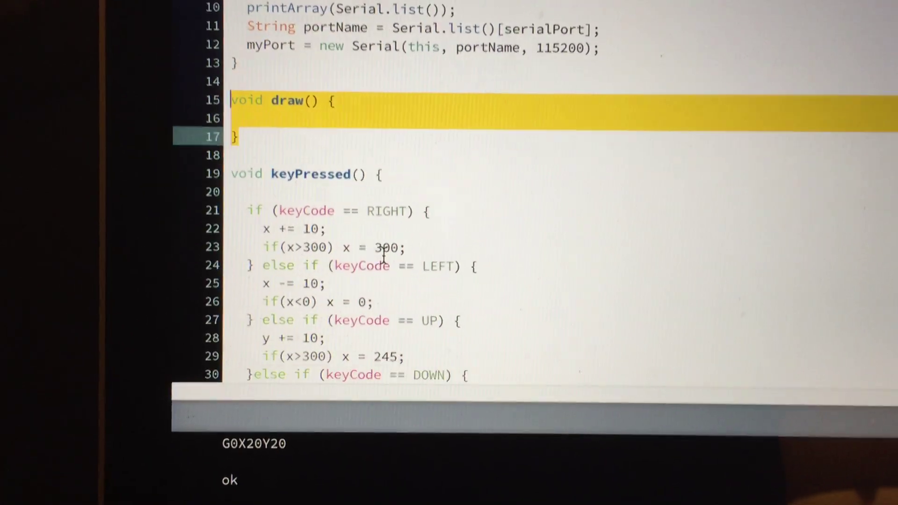
{"action": "scroll", "coordinate": [376, 252], "scroll_direction": "down", "scroll_amount": 2}
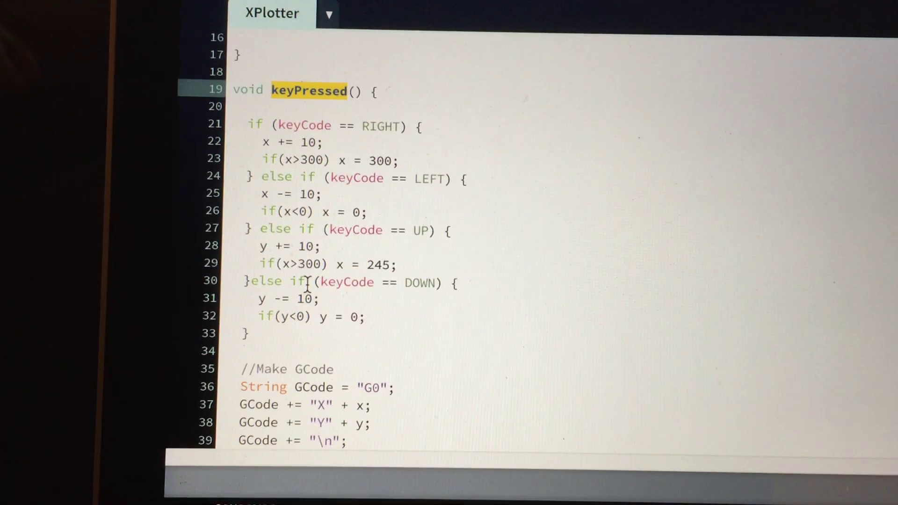
{"action": "scroll", "coordinate": [311, 307], "scroll_direction": "down", "scroll_amount": 2}
{"action": "scroll", "coordinate": [301, 304], "scroll_direction": "down", "scroll_amount": 2}
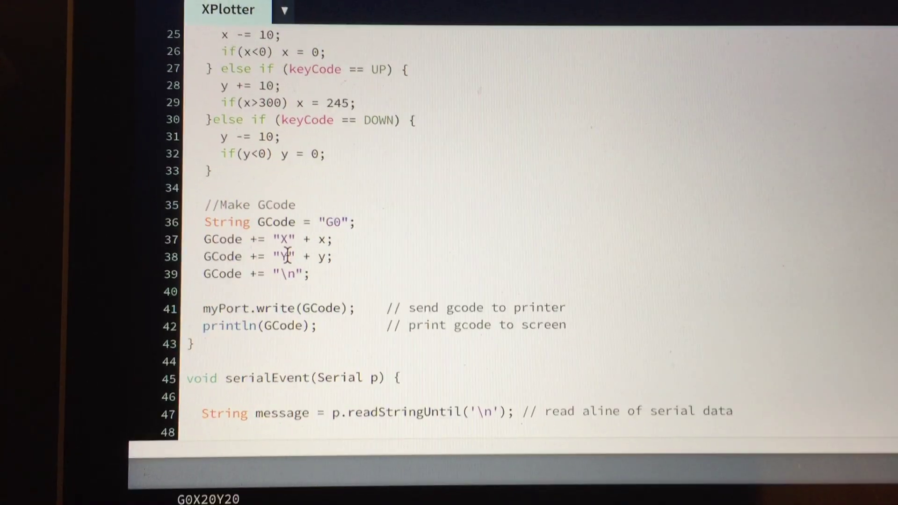
{"action": "double_click", "coordinate": [289, 273]}
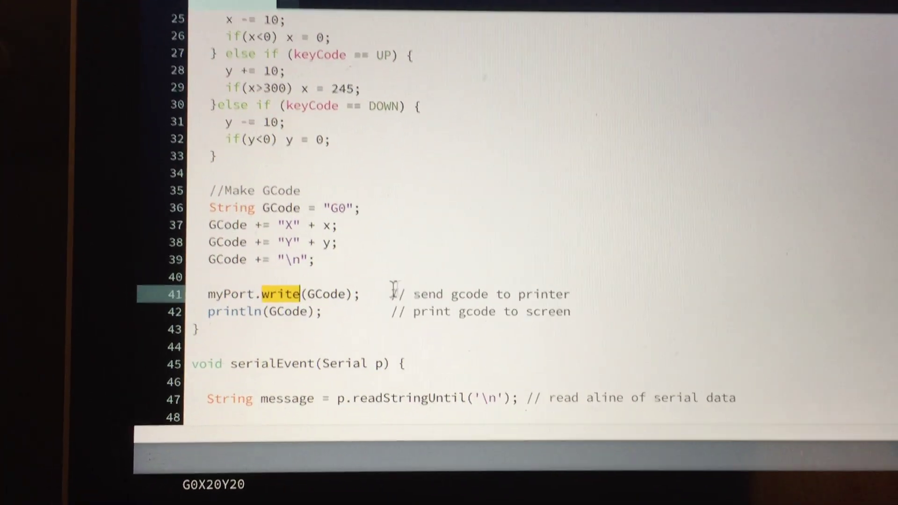
{"action": "left_click", "coordinate": [373, 294]}
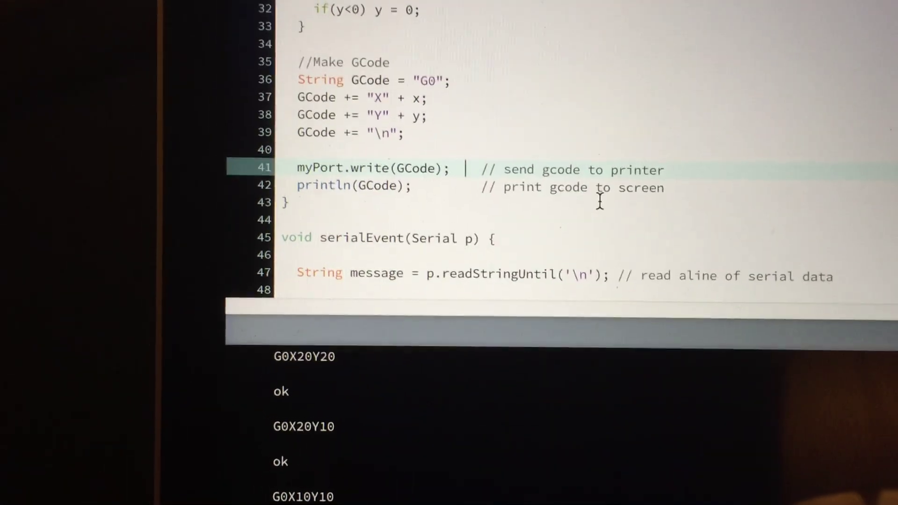
{"action": "scroll", "coordinate": [593, 217], "scroll_direction": "down", "scroll_amount": 2}
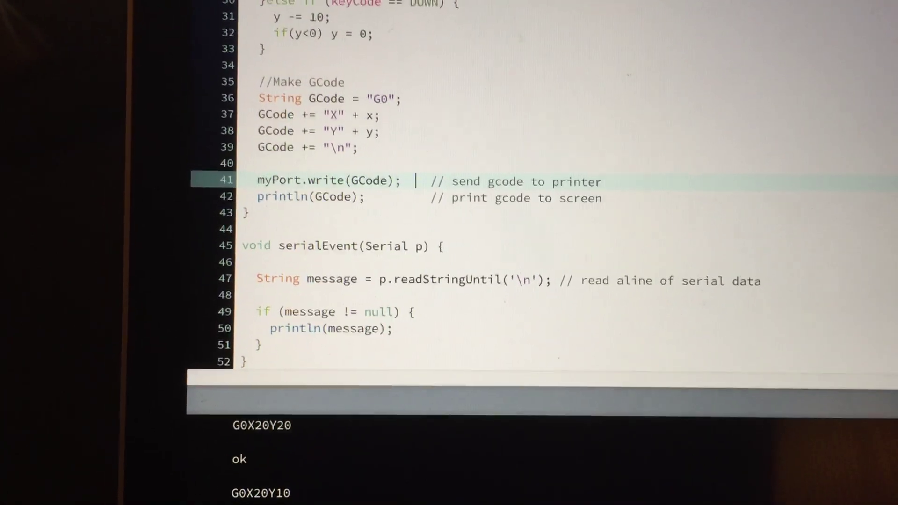
{"action": "key", "text": "ctrl+r"}
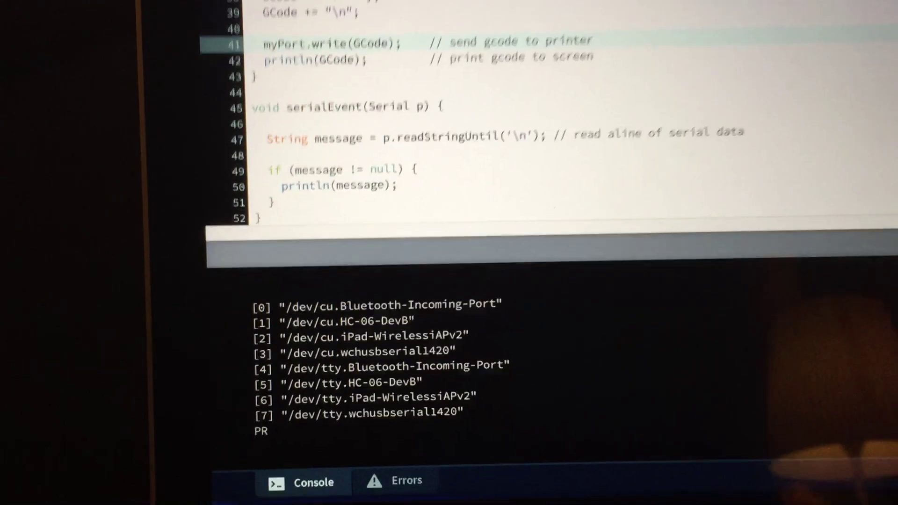